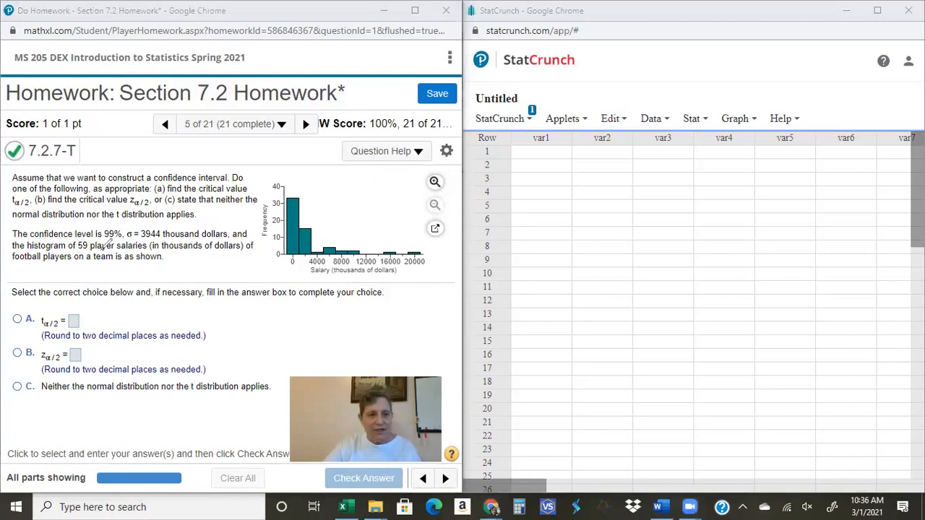
- Underline the 59 player salaries, σ = 3944 thousand dollars and the 99% confidence level in the question text
{"action": "left_click_drag", "start_coordinate": [80, 251], "coordinate": [227, 239]}
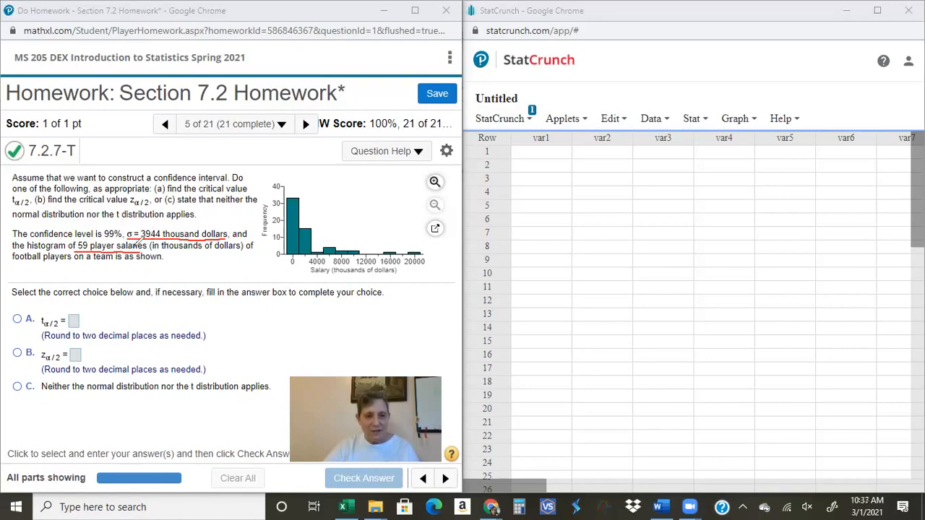
{"action": "left_click_drag", "start_coordinate": [103, 240], "coordinate": [120, 240]}
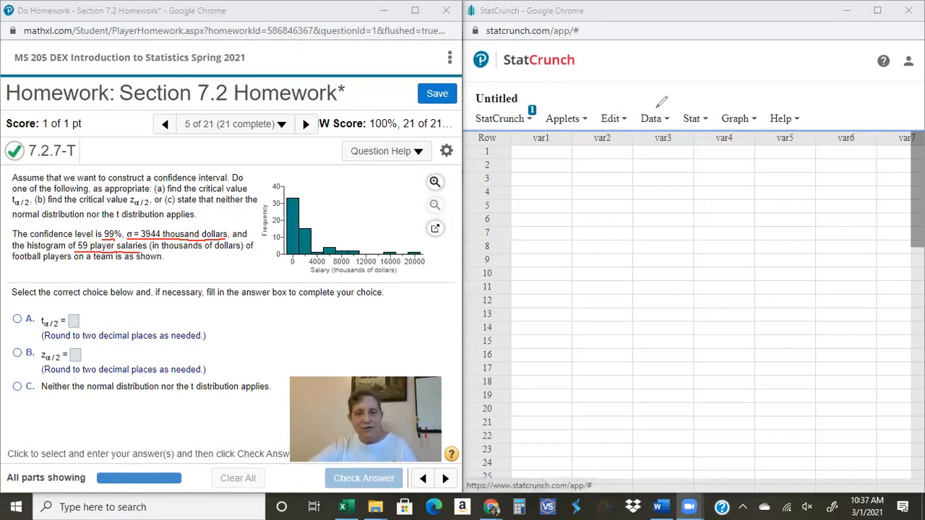
- Open StatCrunch's Normal distribution calculator
{"action": "left_click", "coordinate": [691, 119]}
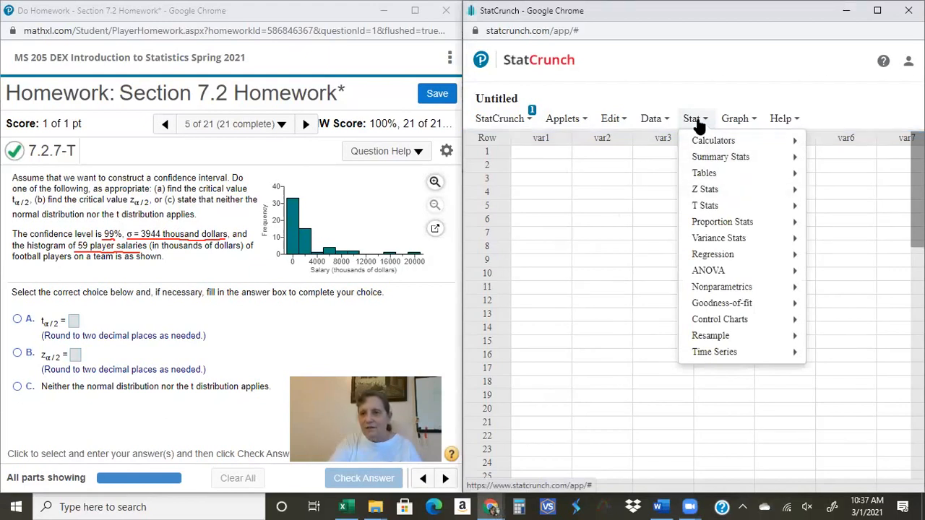
{"action": "mouse_move", "coordinate": [706, 144]}
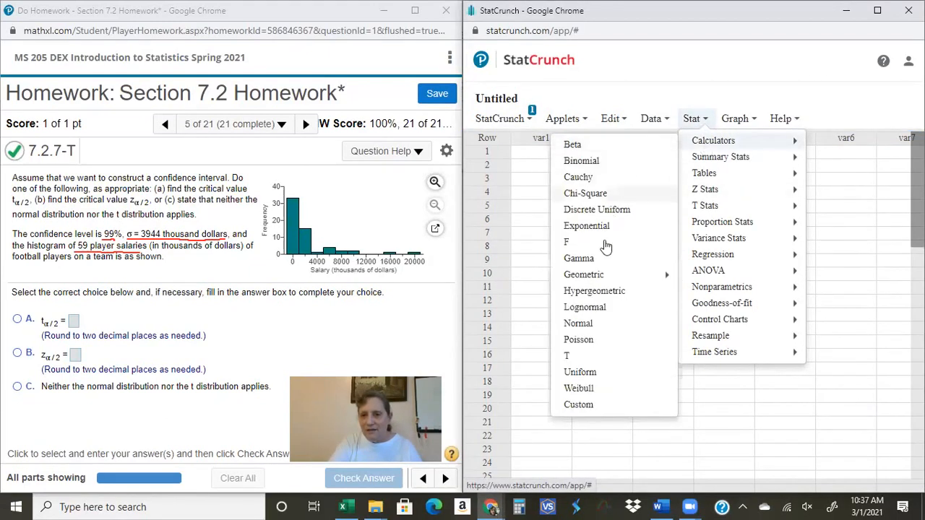
{"action": "left_click", "coordinate": [587, 324]}
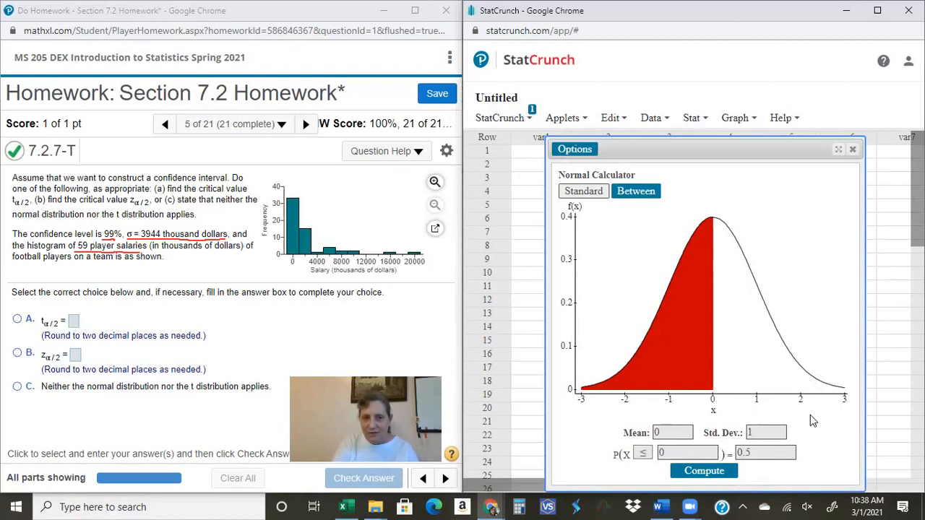
- Compute the critical value in the Normal calculator for an upper-tail (≥) probability of 0.005
{"action": "left_click", "coordinate": [643, 454]}
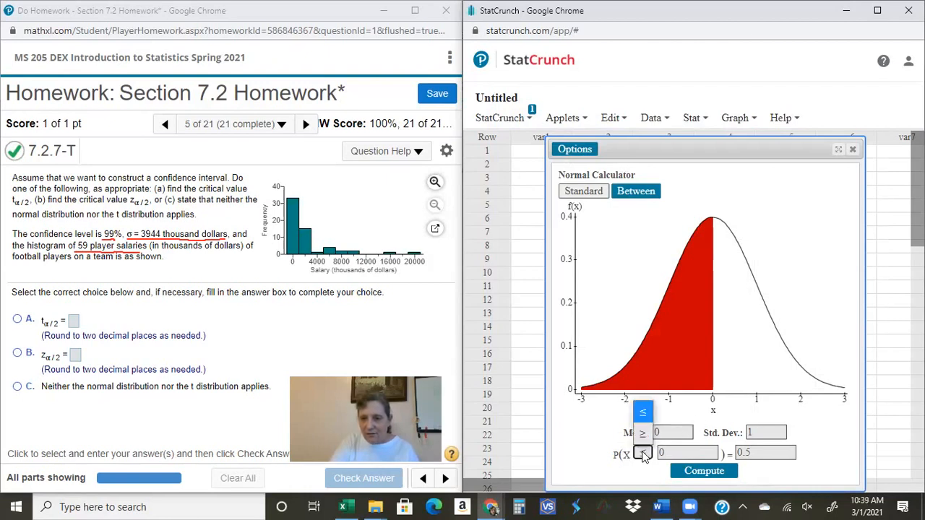
{"action": "left_click", "coordinate": [643, 434]}
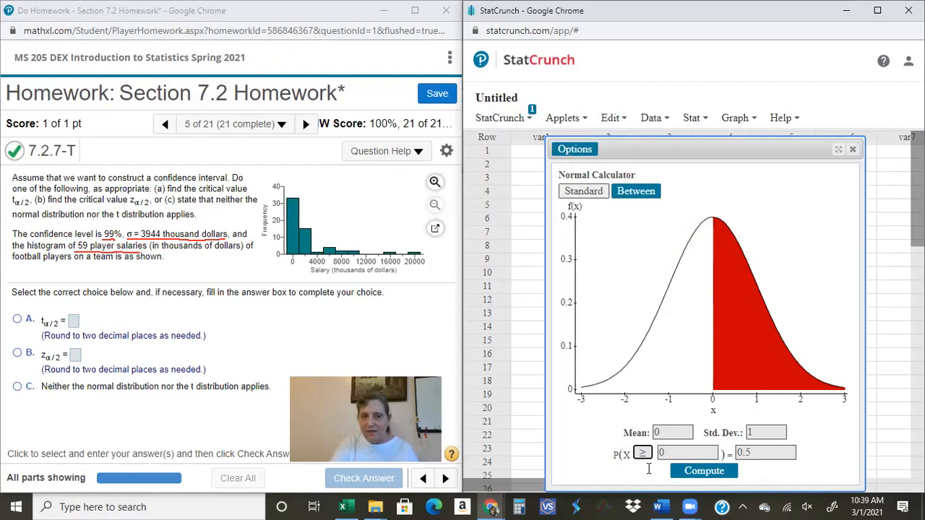
{"action": "left_click", "coordinate": [761, 452]}
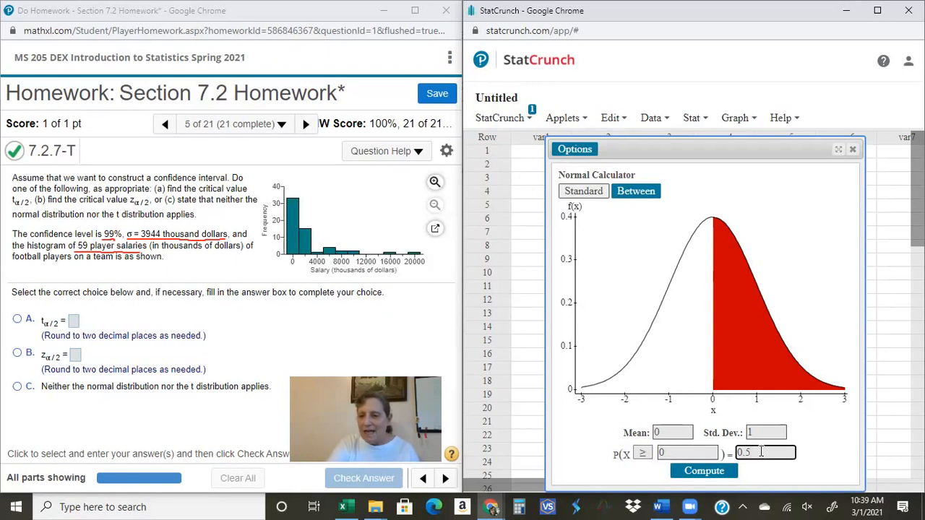
{"action": "key", "text": "BackSpace"}
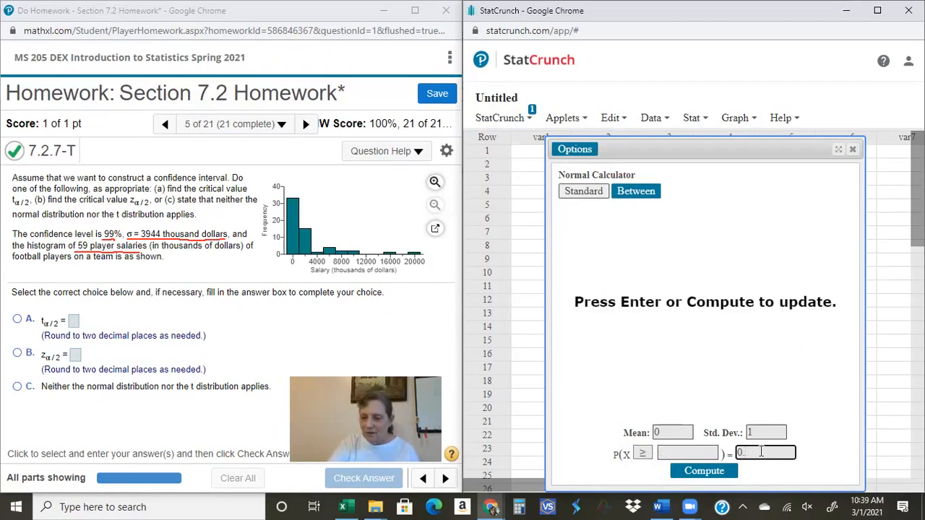
{"action": "type", "text": "005"}
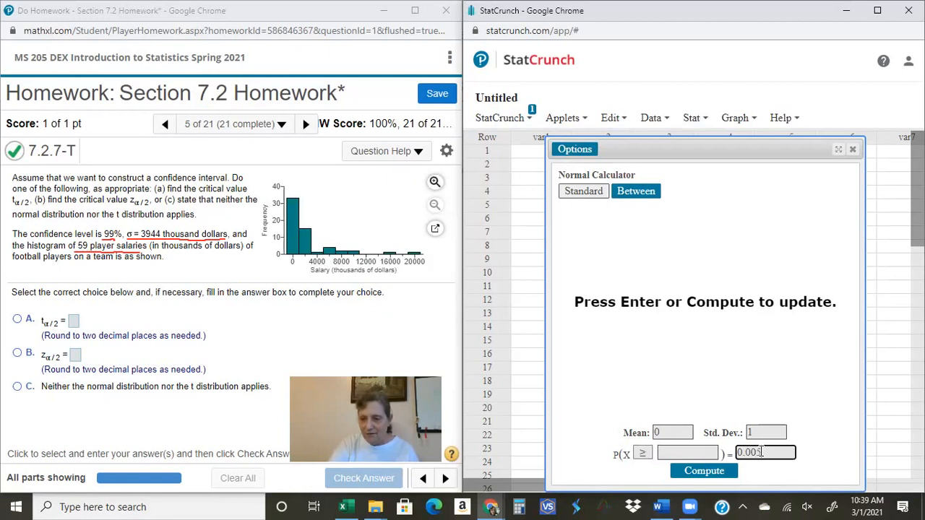
{"action": "key", "text": "Return"}
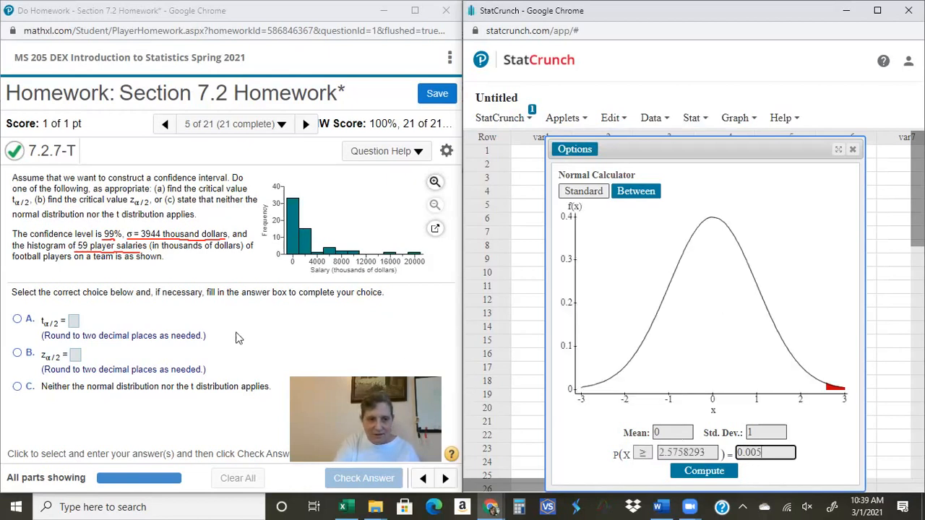
- Answer question 7.2.7-T with choice B, a z critical value of 2.58, submit it and go to the following question
{"action": "left_click", "coordinate": [76, 356]}
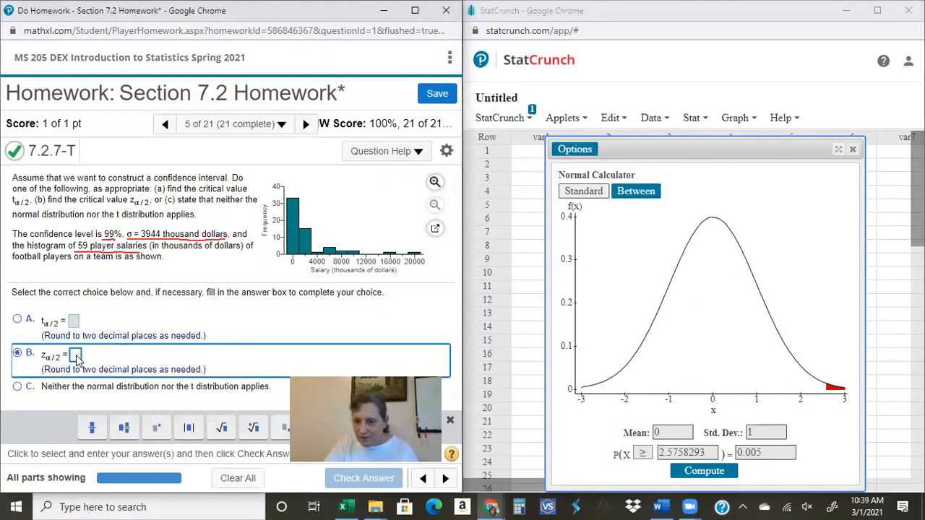
{"action": "type", "text": "2"}
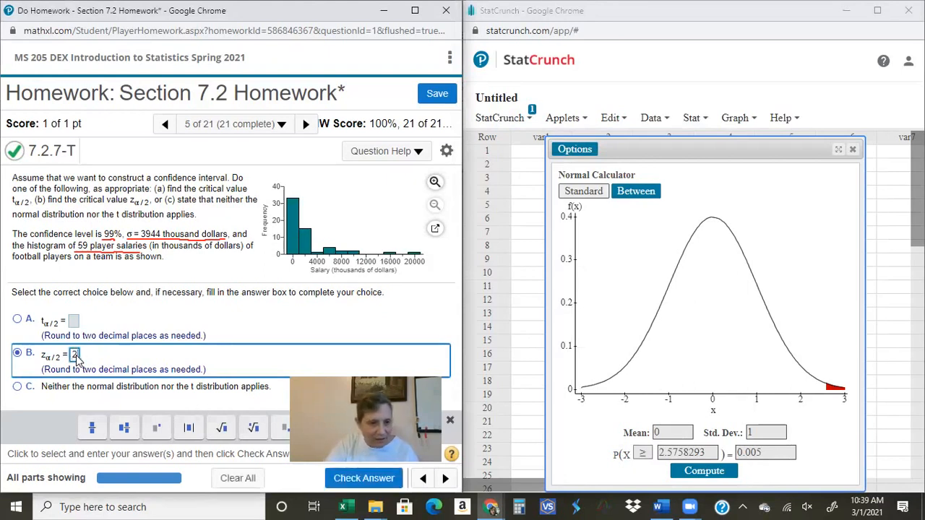
{"action": "type", "text": ".58"}
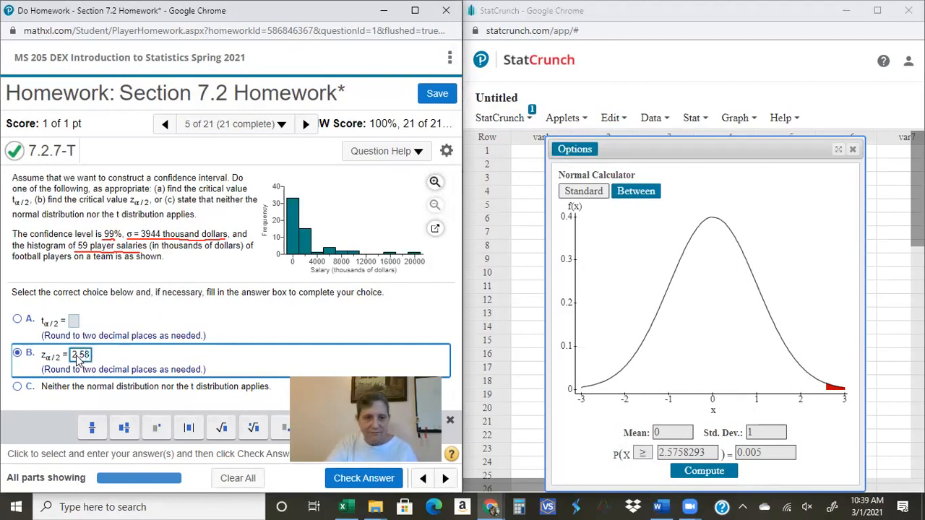
{"action": "key", "text": "Return"}
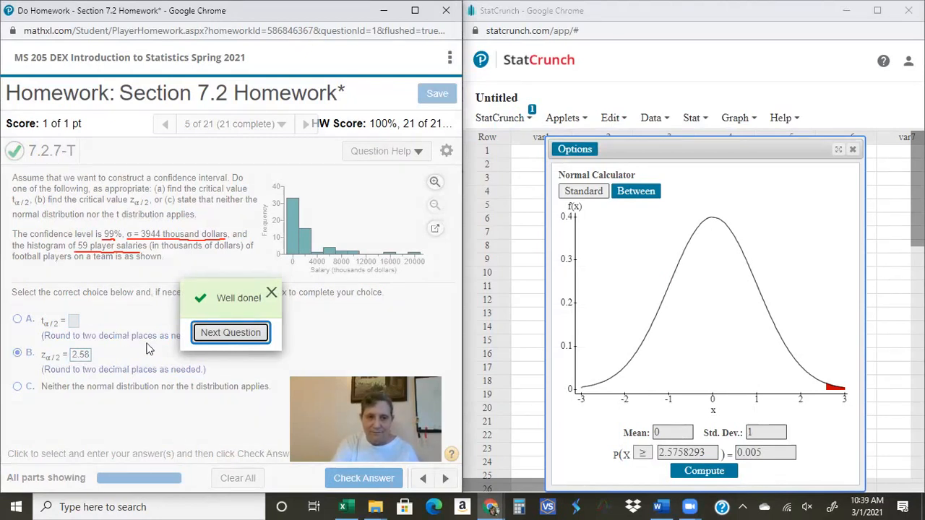
{"action": "left_click", "coordinate": [248, 336]}
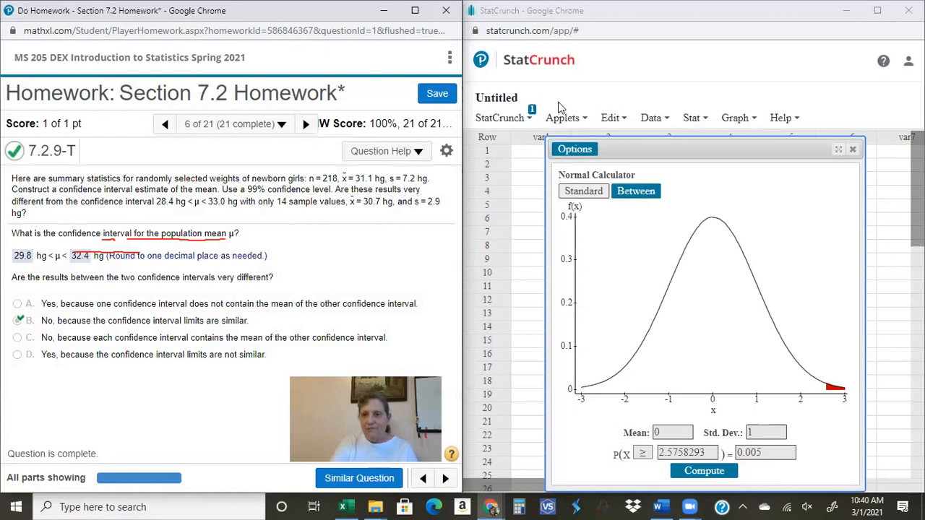
- Close the Normal calculator in StatCrunch
{"action": "left_click", "coordinate": [613, 118]}
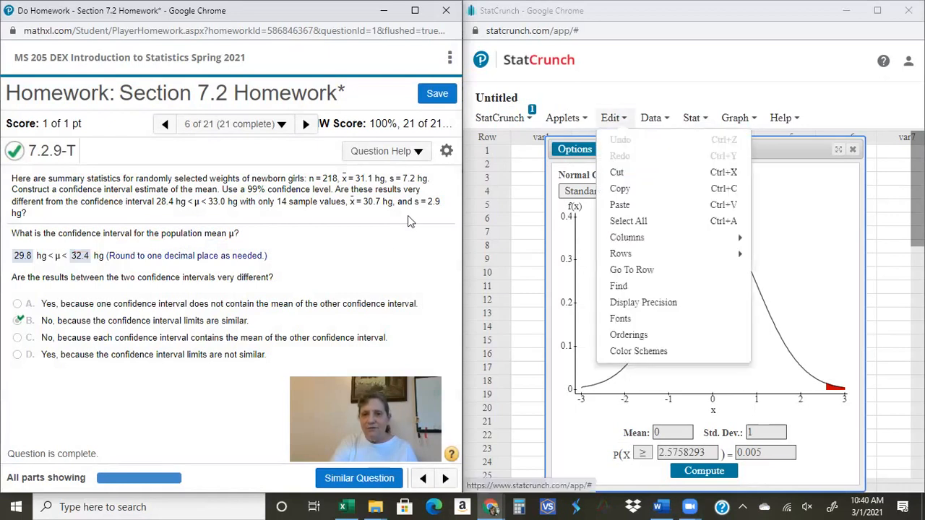
{"action": "left_click", "coordinate": [853, 149]}
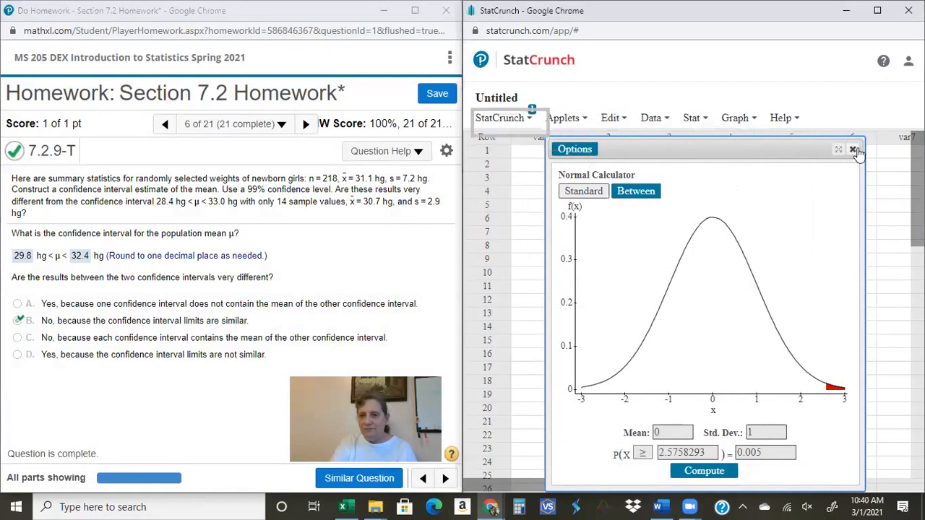
{"action": "left_click", "coordinate": [853, 150]}
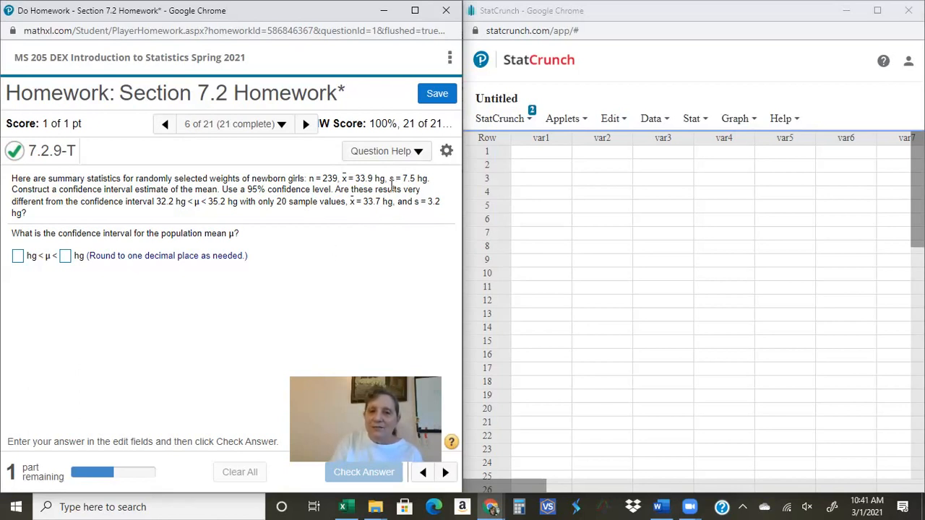
- Open the one-sample T statistics dialog that works from summary data
{"action": "left_click", "coordinate": [698, 120]}
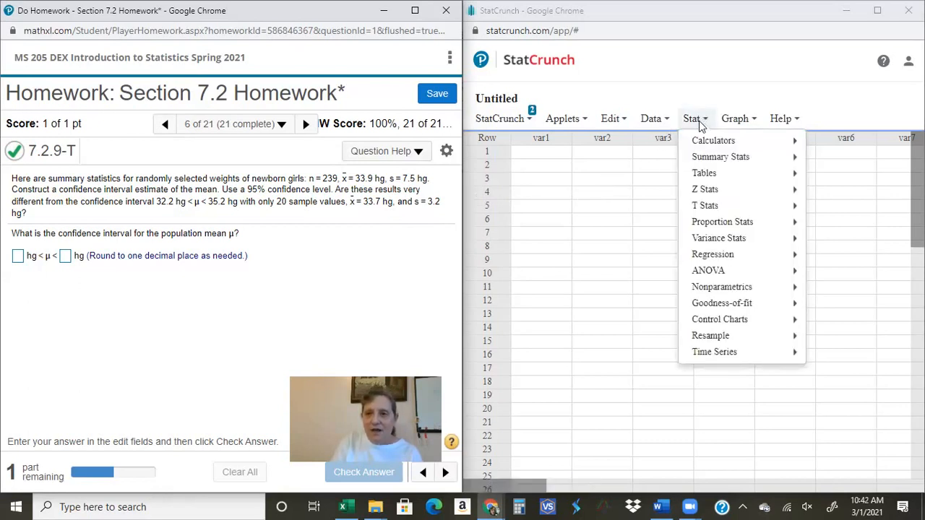
{"action": "mouse_move", "coordinate": [708, 209]}
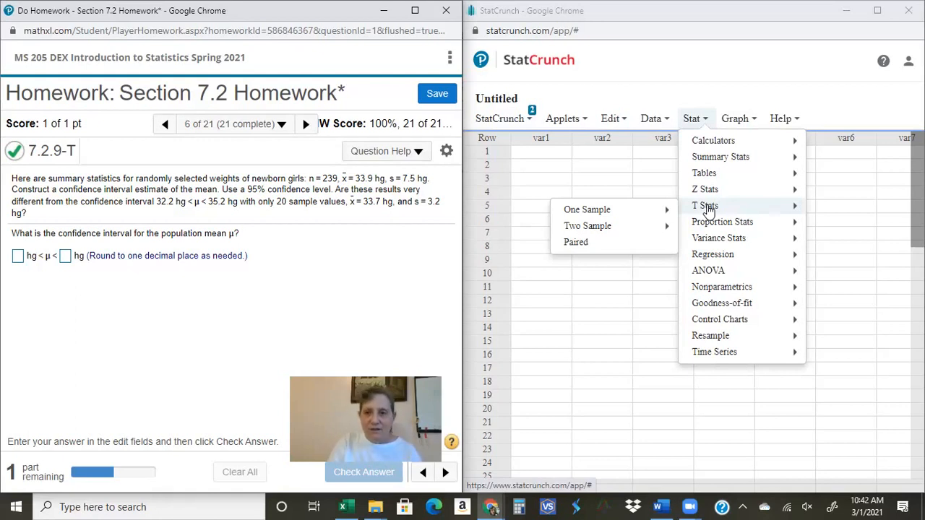
{"action": "left_click", "coordinate": [707, 209]}
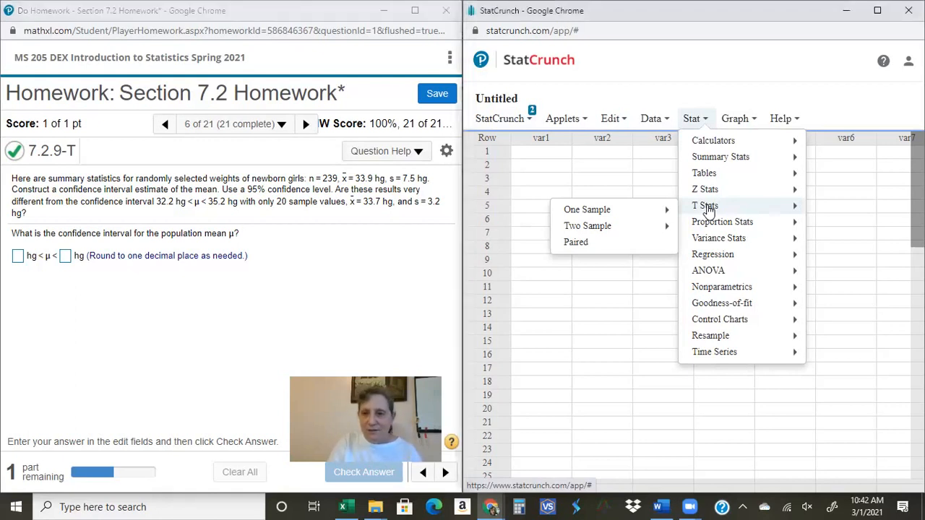
{"action": "left_click", "coordinate": [707, 118]}
{"action": "mouse_move", "coordinate": [702, 211]}
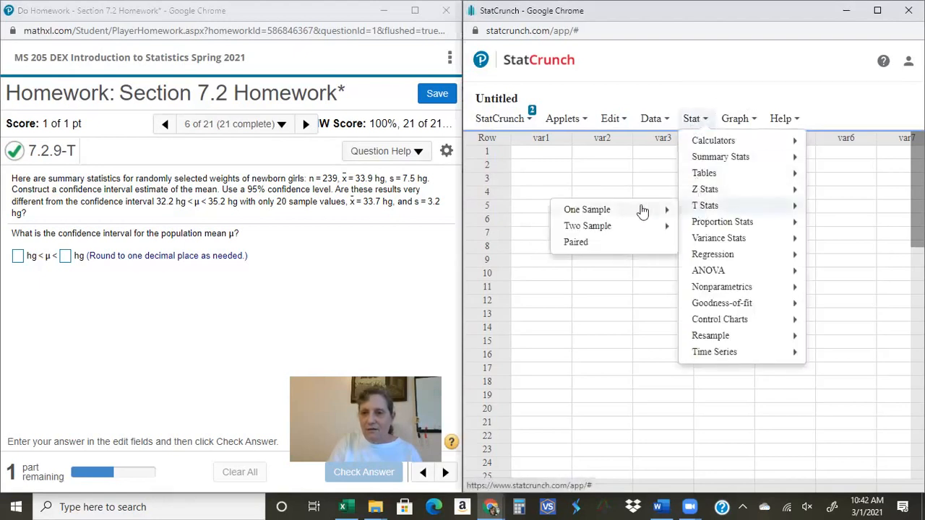
{"action": "mouse_move", "coordinate": [629, 213]}
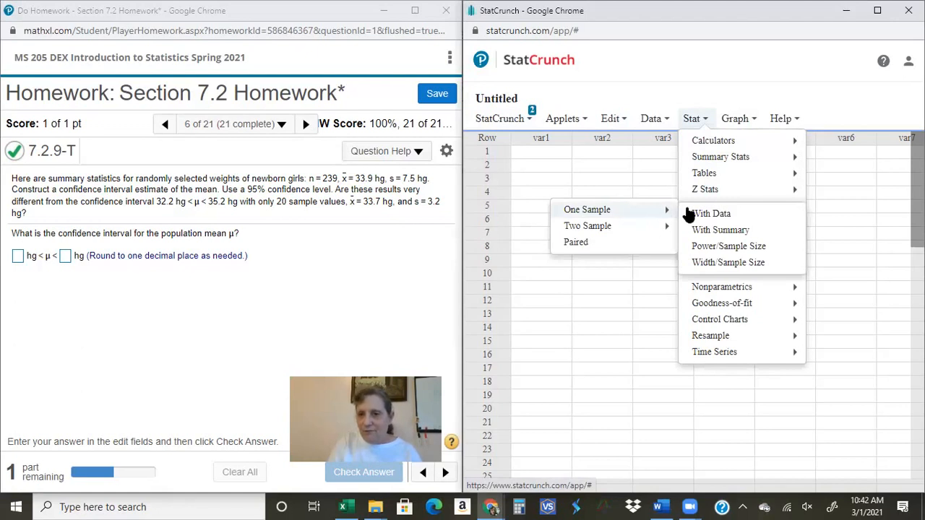
{"action": "left_click", "coordinate": [722, 231]}
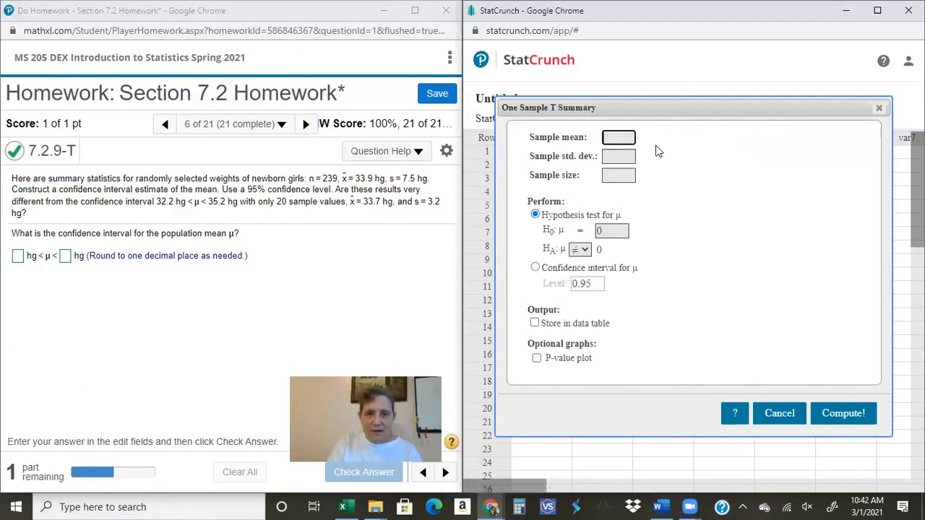
- Compute the confidence interval for μ from sample mean 33.9, sample standard deviation 7.5 and sample size 239
{"action": "type", "text": "33"}
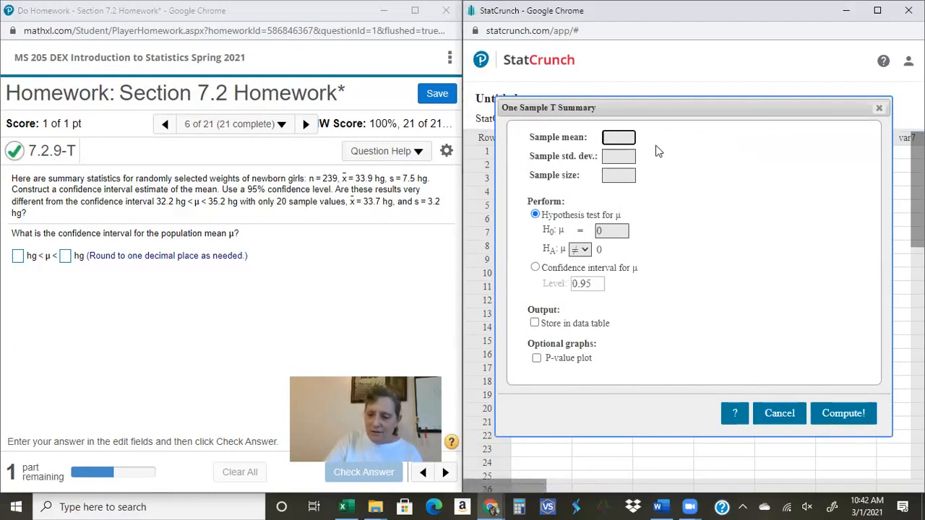
{"action": "type", "text": ".9"}
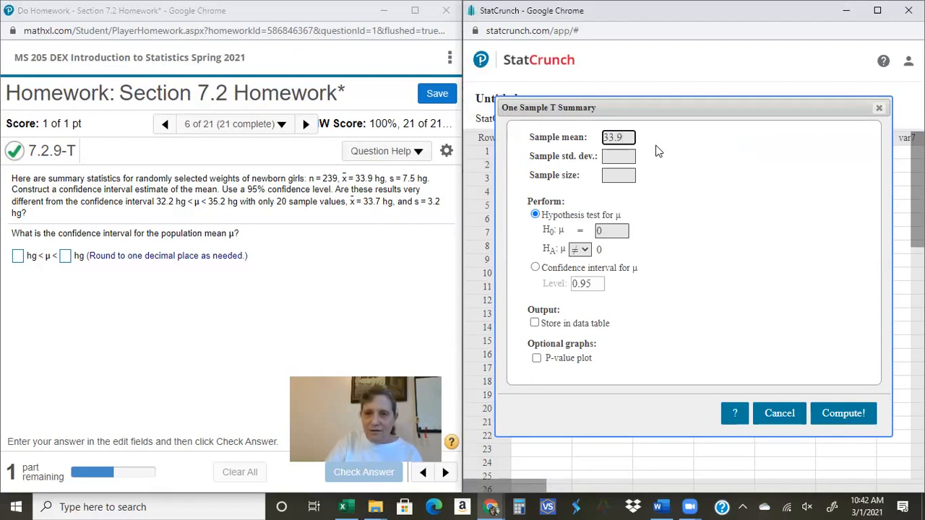
{"action": "left_click", "coordinate": [615, 154]}
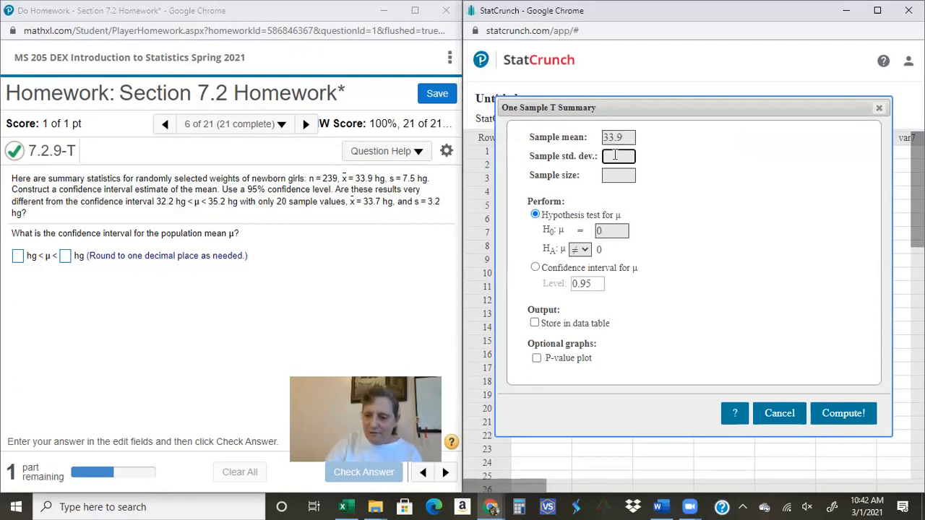
{"action": "type", "text": "7.5"}
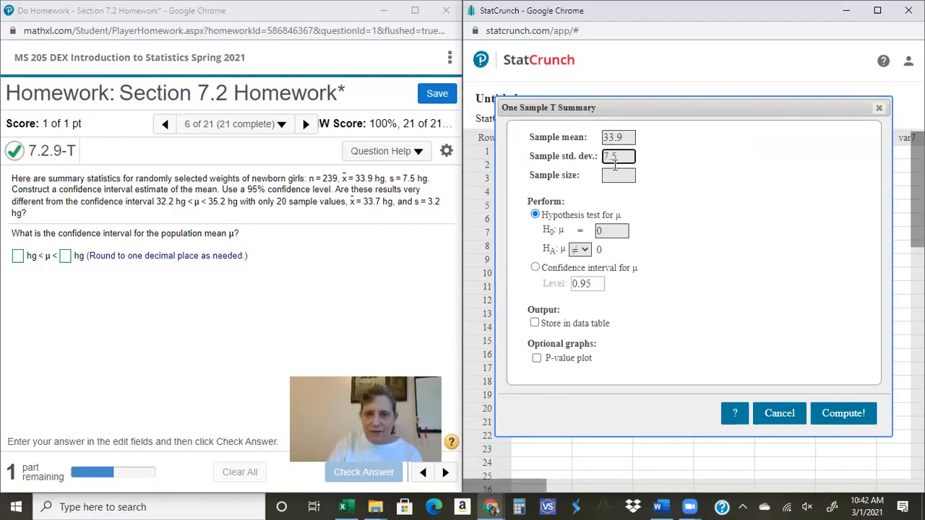
{"action": "left_click", "coordinate": [620, 177]}
{"action": "type", "text": "239"}
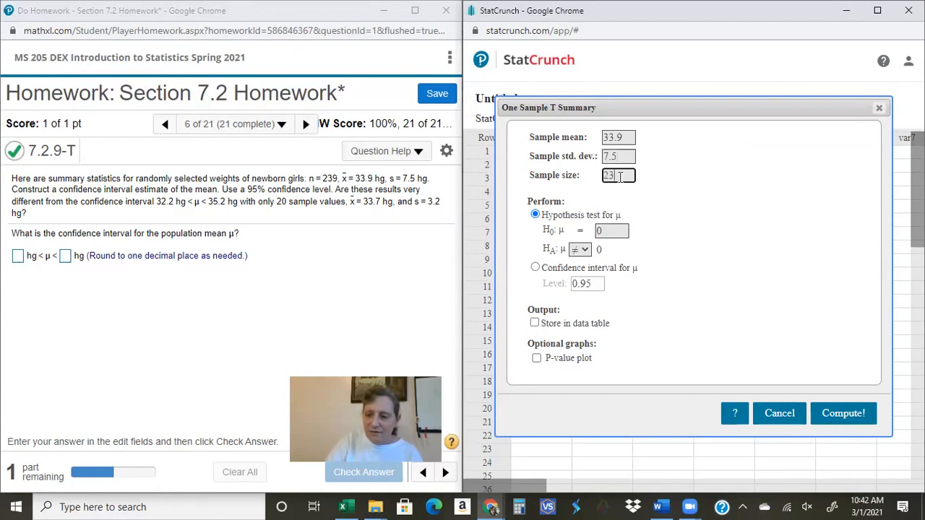
{"action": "left_click", "coordinate": [535, 269]}
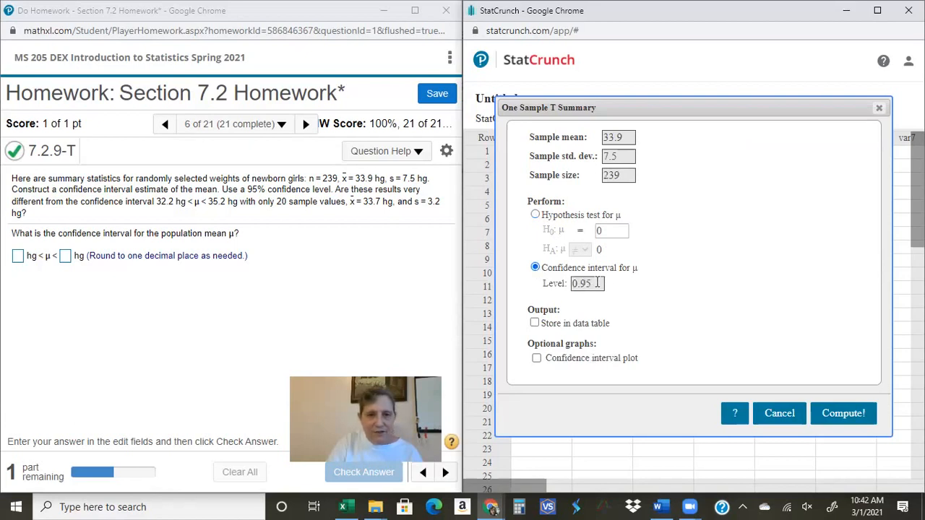
{"action": "left_click", "coordinate": [847, 419]}
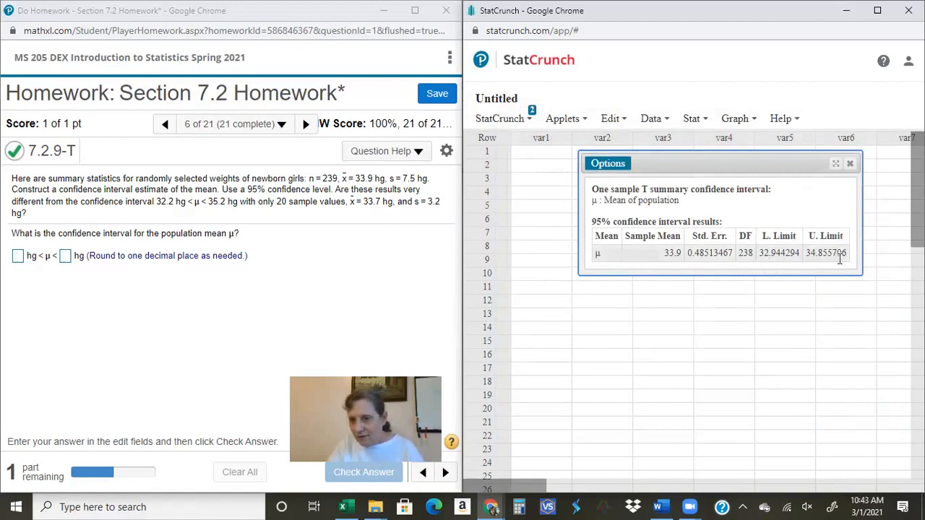
- Enter the confidence interval for question 7.2.9-T as 32.9 hg < μ < 34.9 hg and submit this part for checking
{"action": "left_click", "coordinate": [19, 258]}
{"action": "type", "text": "32.9"}
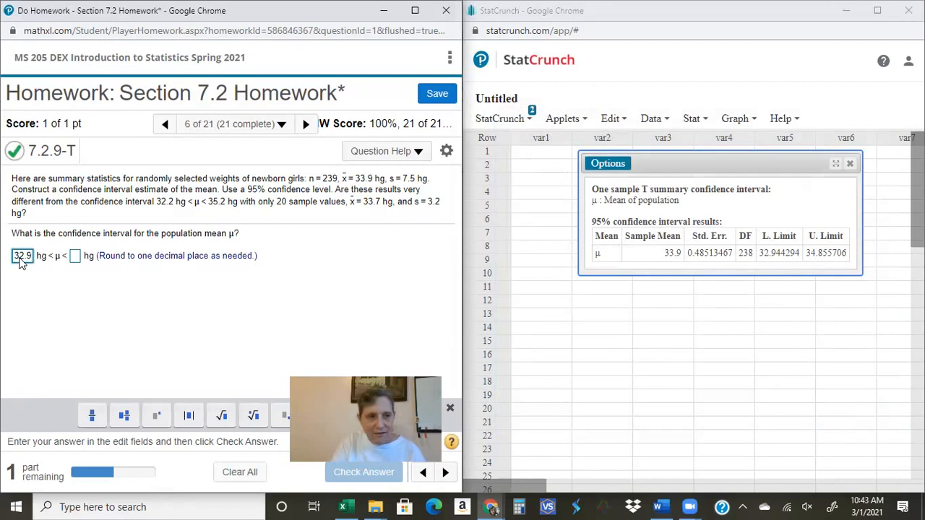
{"action": "left_click", "coordinate": [75, 257]}
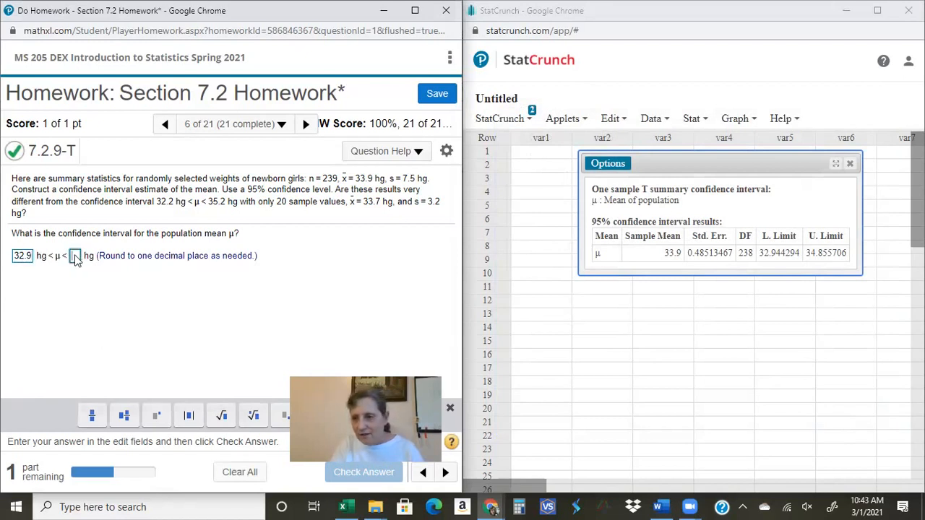
{"action": "type", "text": "34."}
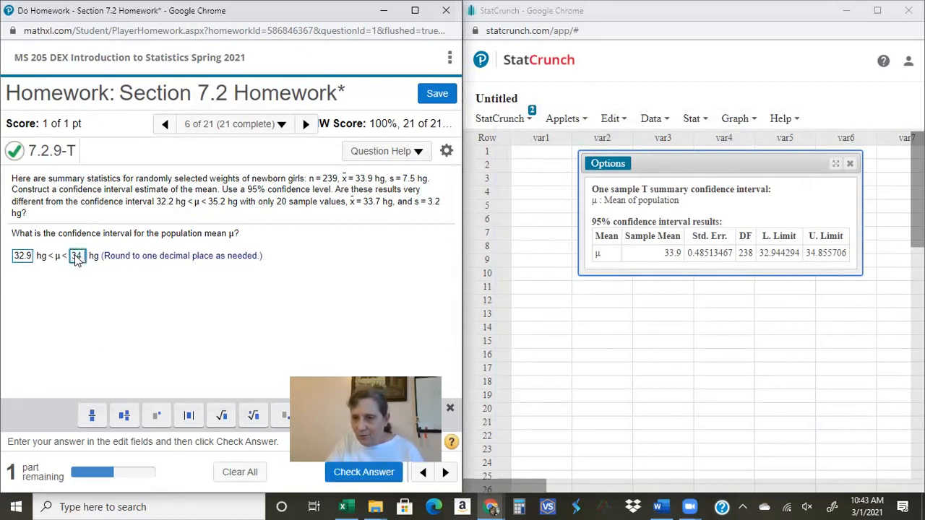
{"action": "type", "text": "9"}
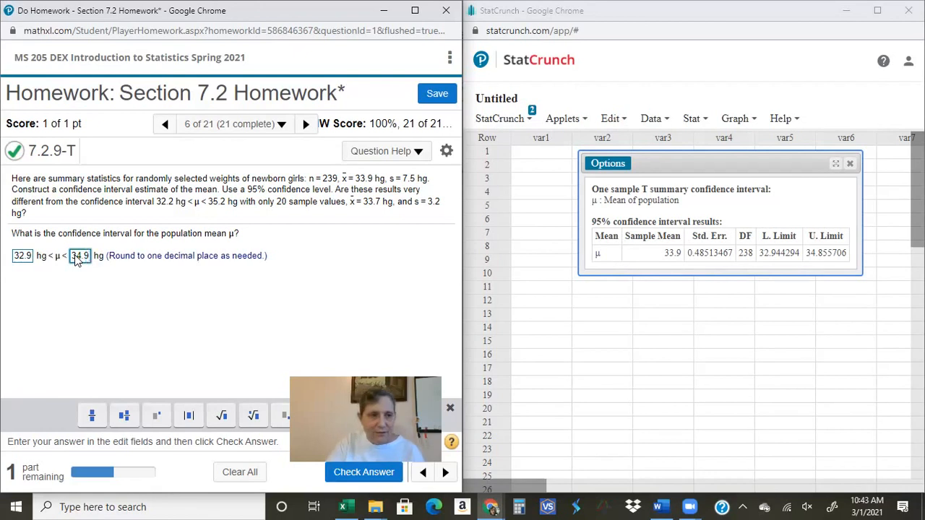
{"action": "key", "text": "Return"}
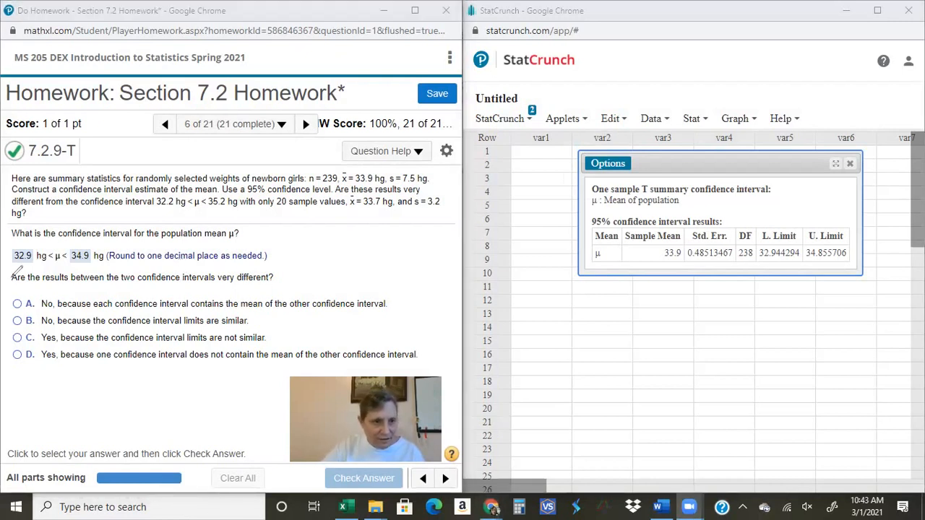
- Underline the computed and given confidence intervals in red, then submit choice B, that the results are not very different because the limits are similar
{"action": "left_click_drag", "start_coordinate": [16, 265], "coordinate": [88, 266]}
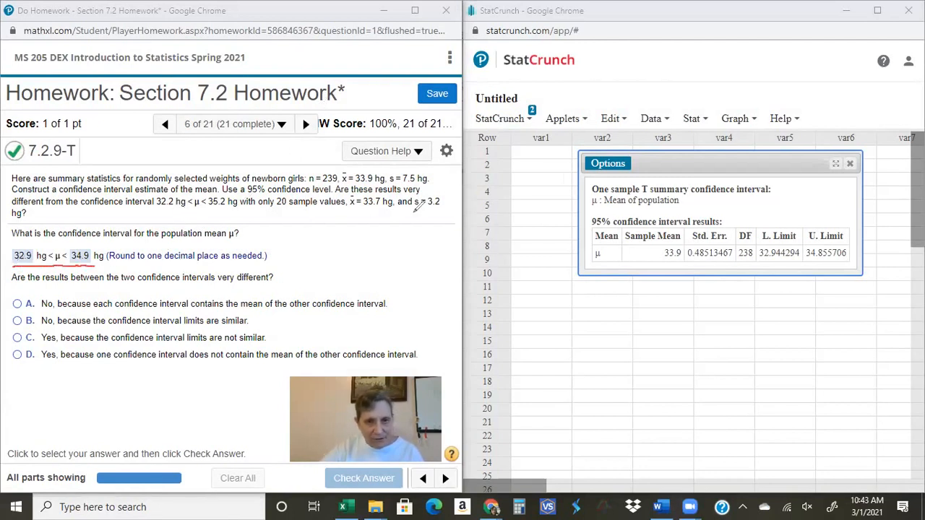
{"action": "mouse_move", "coordinate": [168, 212]}
{"action": "left_mouse_down"}
{"action": "mouse_move", "coordinate": [157, 211]}
{"action": "mouse_move", "coordinate": [233, 211]}
{"action": "left_mouse_up"}
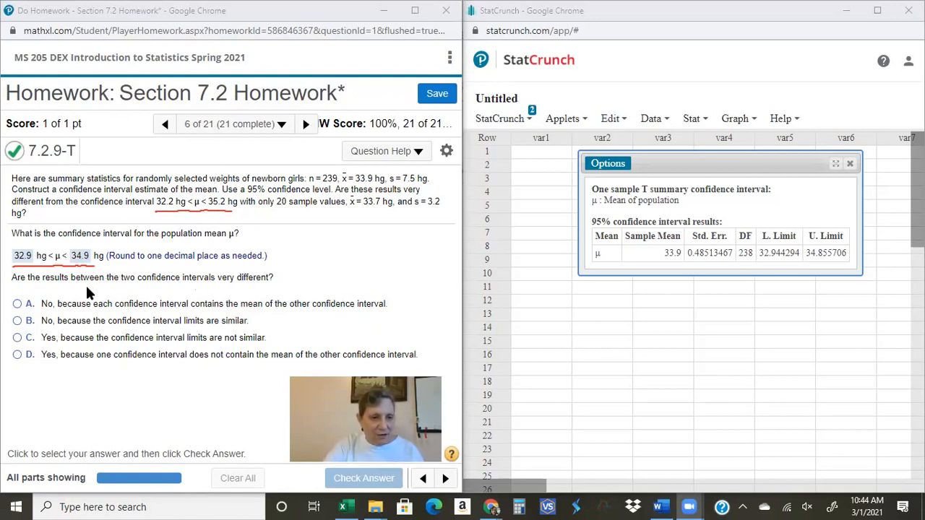
{"action": "left_click", "coordinate": [17, 322]}
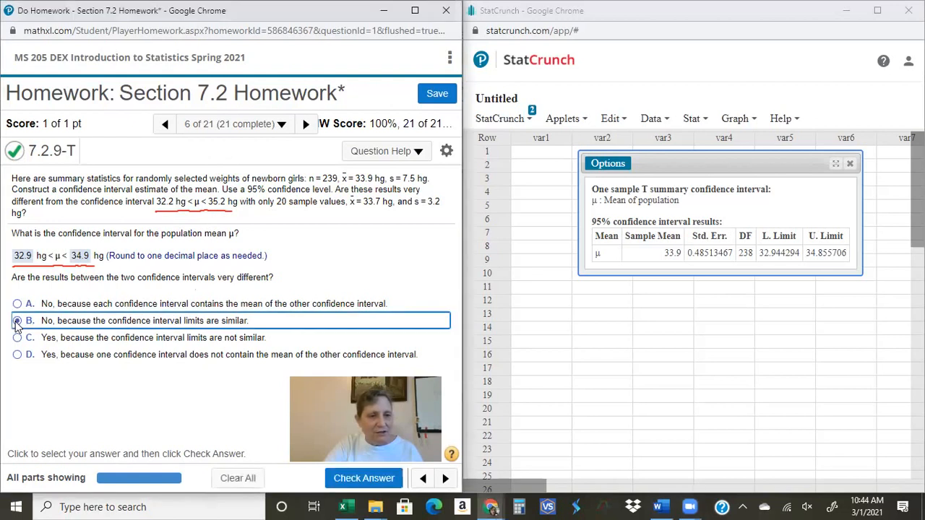
{"action": "left_click", "coordinate": [367, 478]}
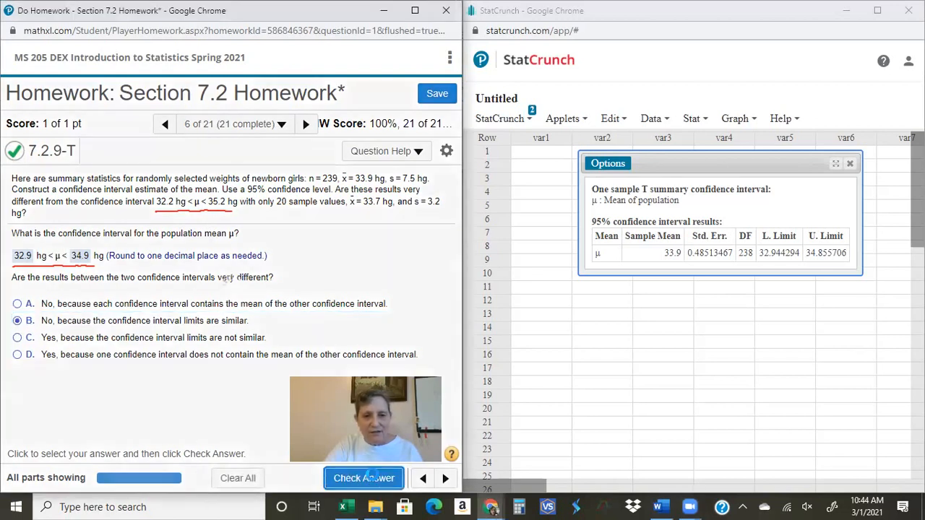